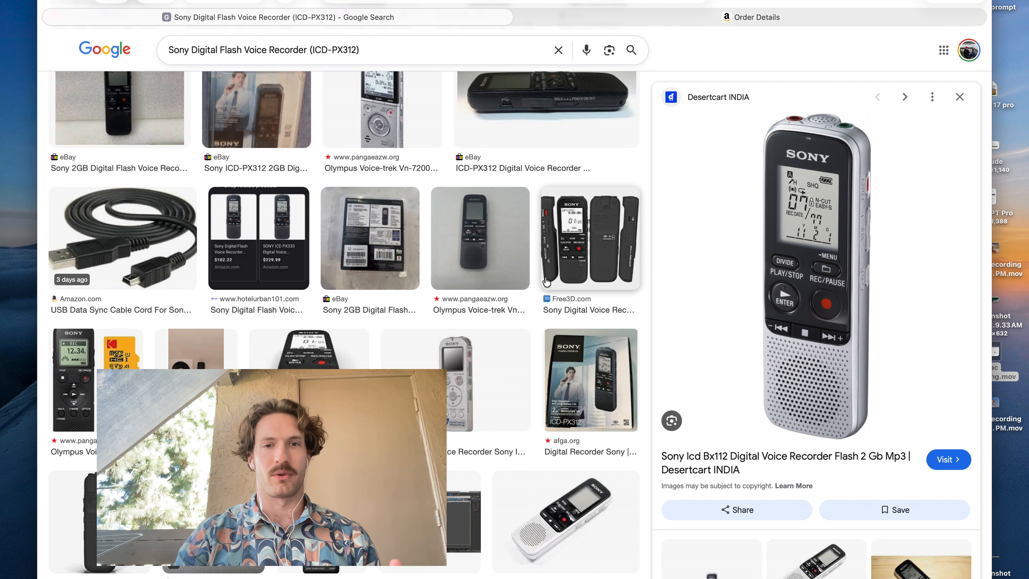
Compare Sony voice recorder photos in the image results and copy the Desertcart picture of the silver ICD BX112.
left_click(489, 271)
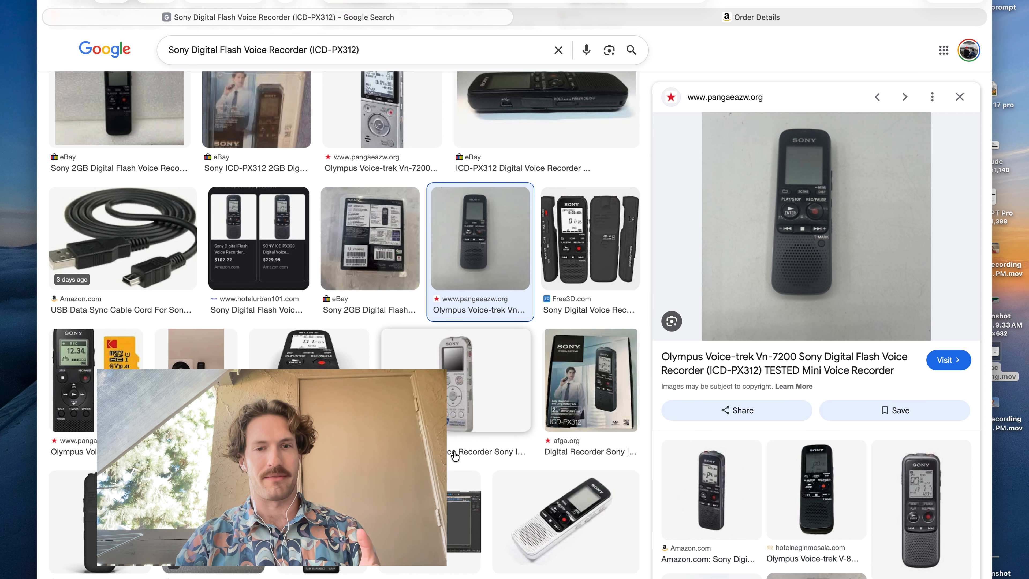
left_click(475, 435)
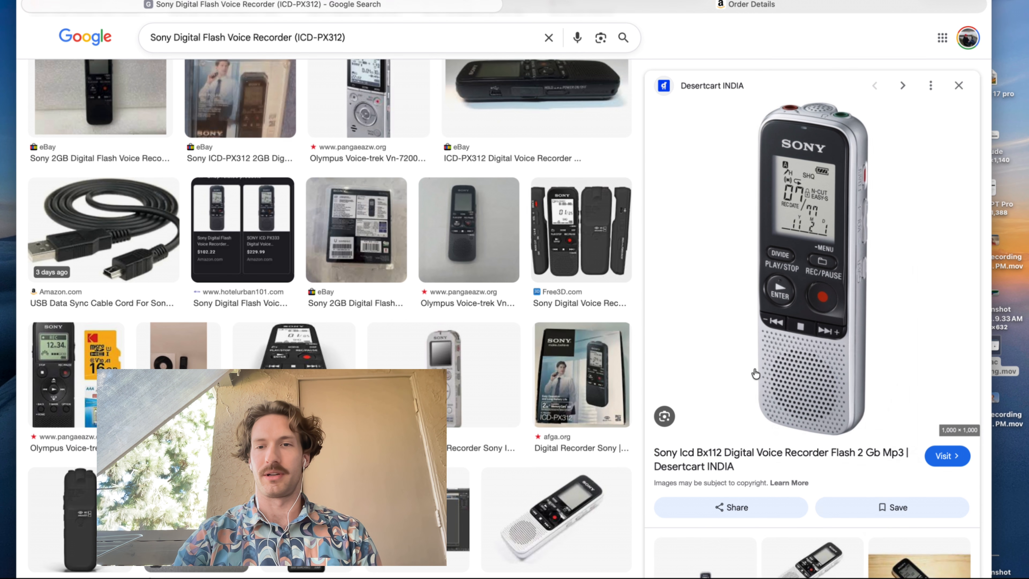
right_click(658, 391)
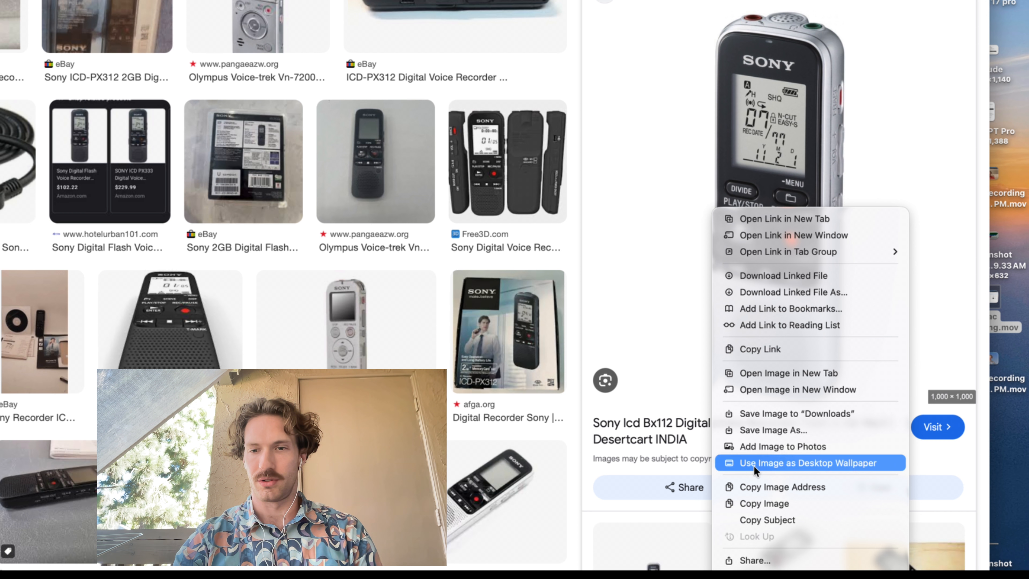
left_click(756, 504)
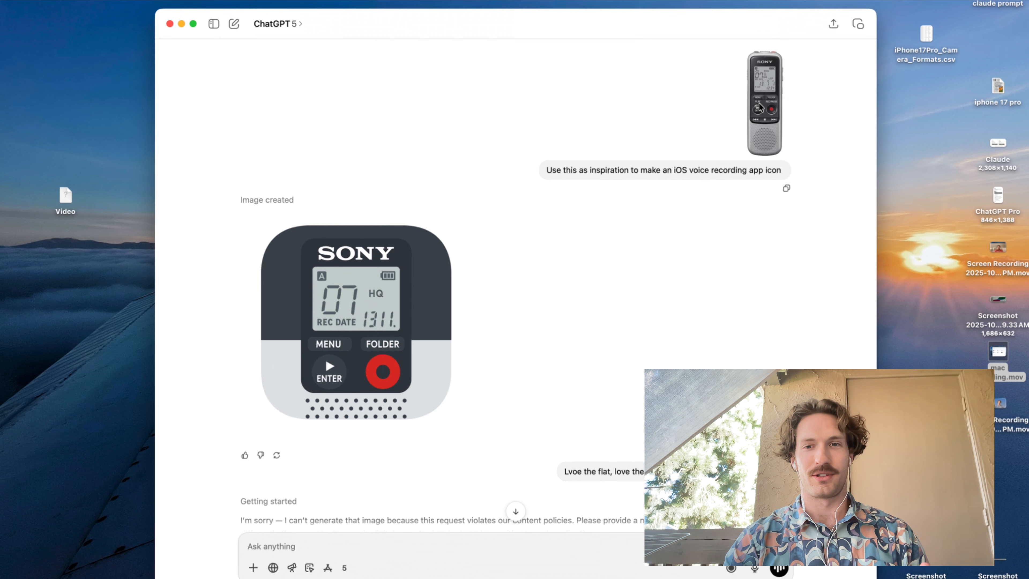
In ChatGPT, preview the attached recorder reference photo, and add the generated SONY recorder icon image to Photos.
left_click(953, 29)
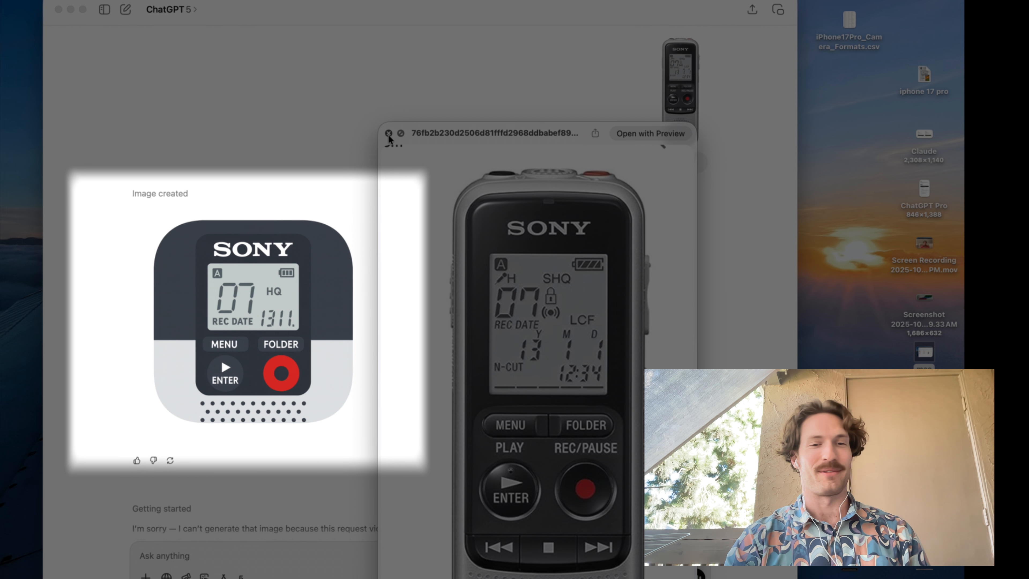
left_click(388, 134)
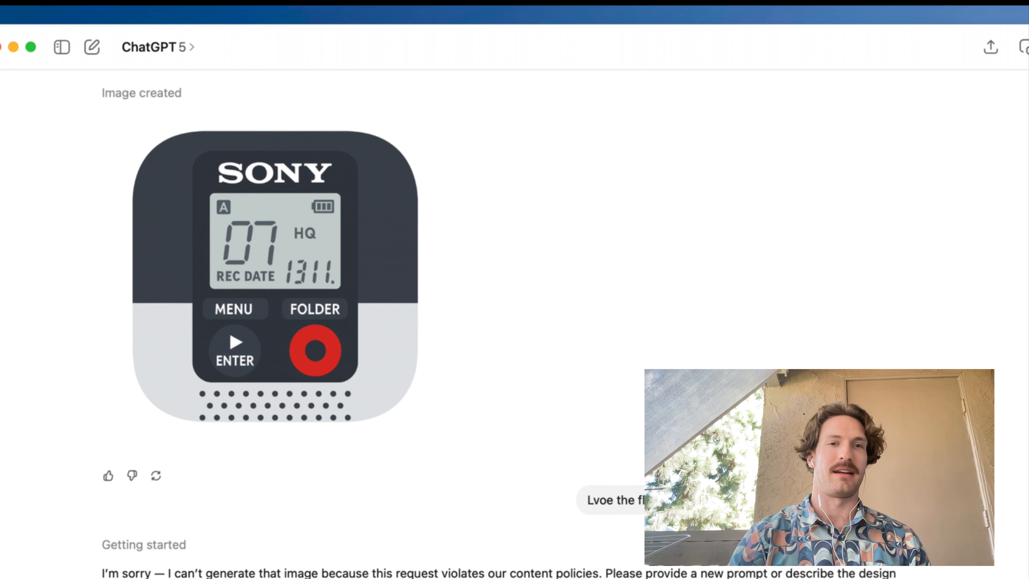
right_click(258, 307)
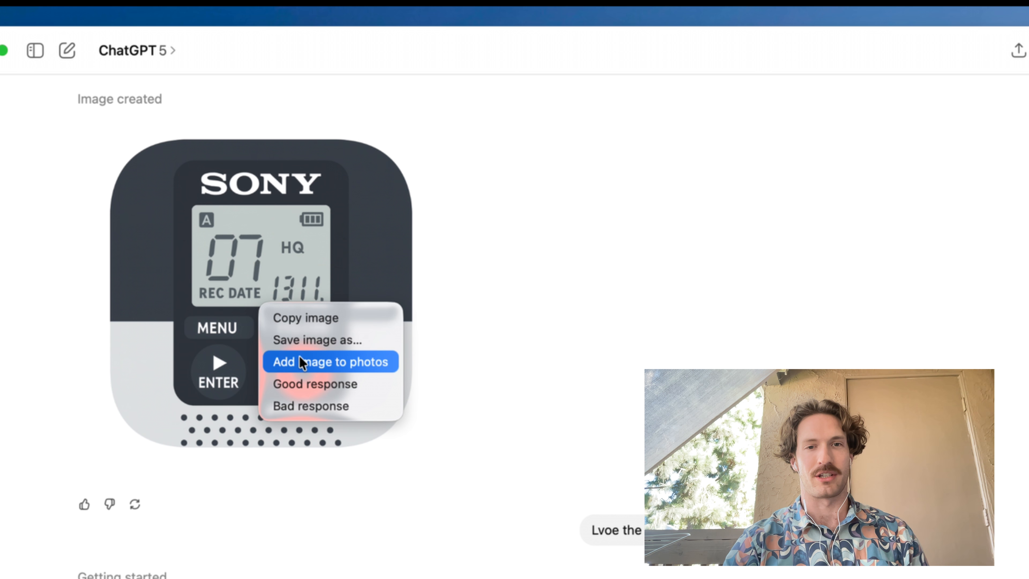
left_click(319, 363)
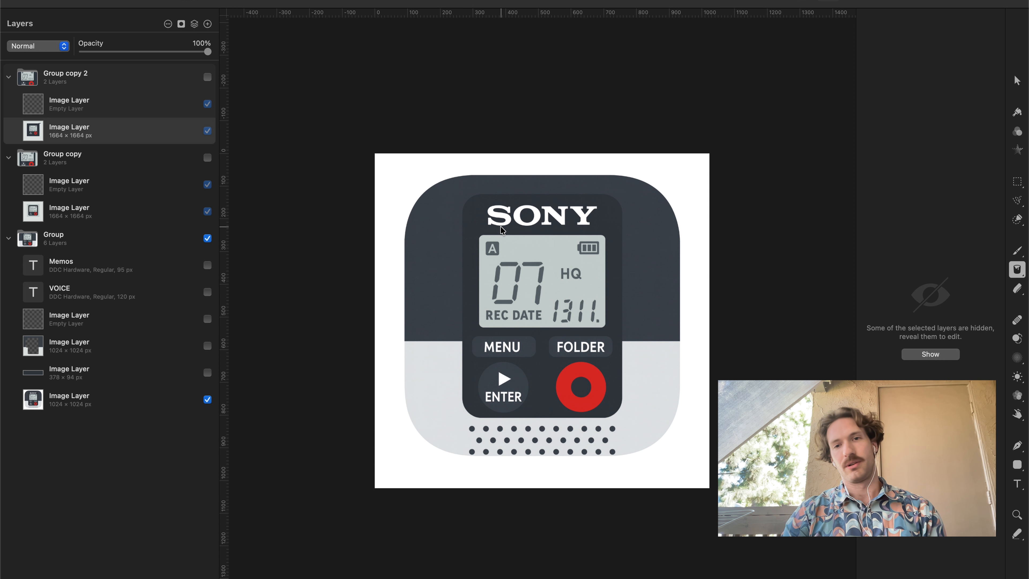
In Pixelmator Pro, show the SONY cover patch and full-bleed background layers, and display the Memos text instead of VOICE.
left_click(208, 373)
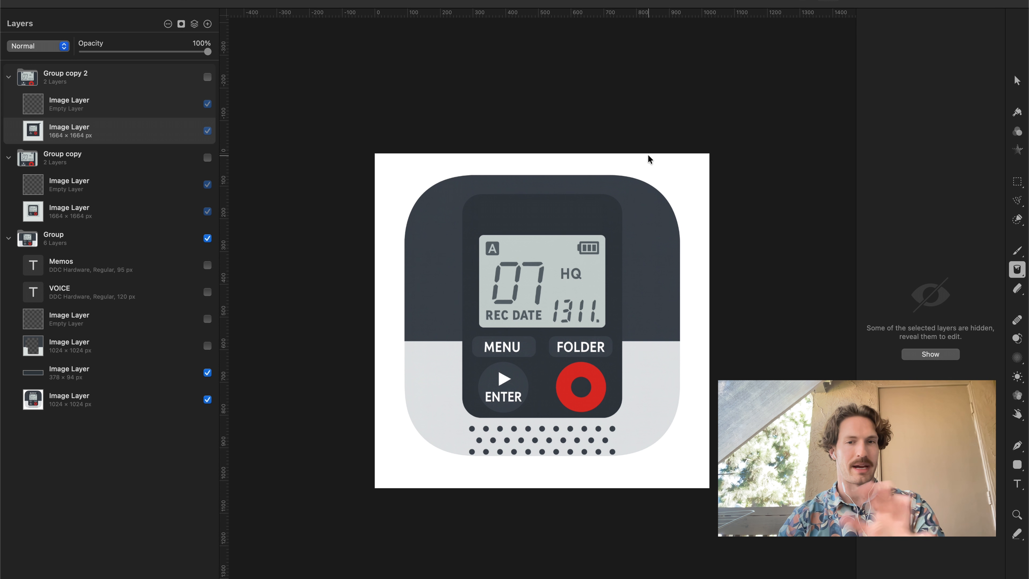
left_click(206, 345)
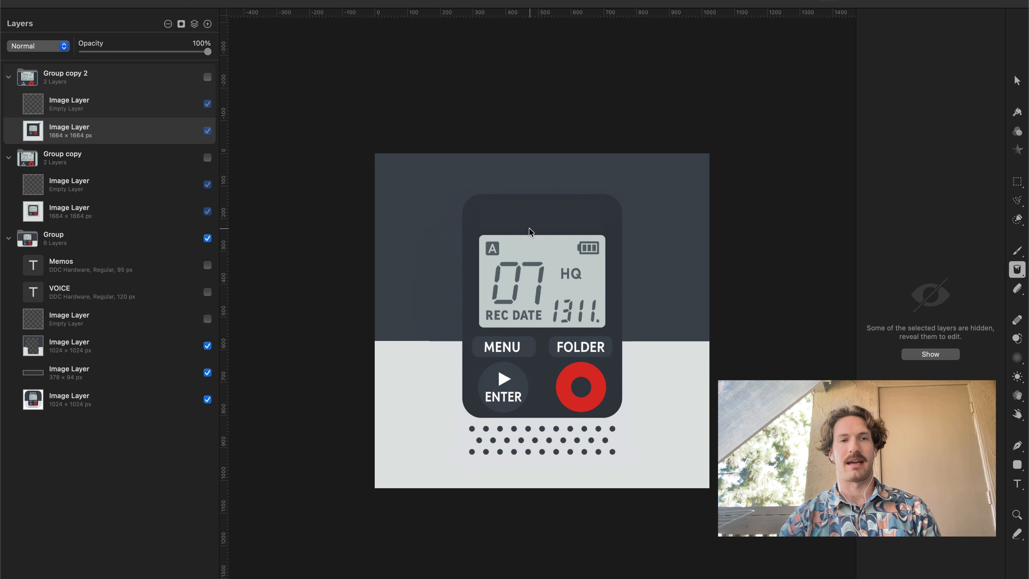
left_click(208, 293)
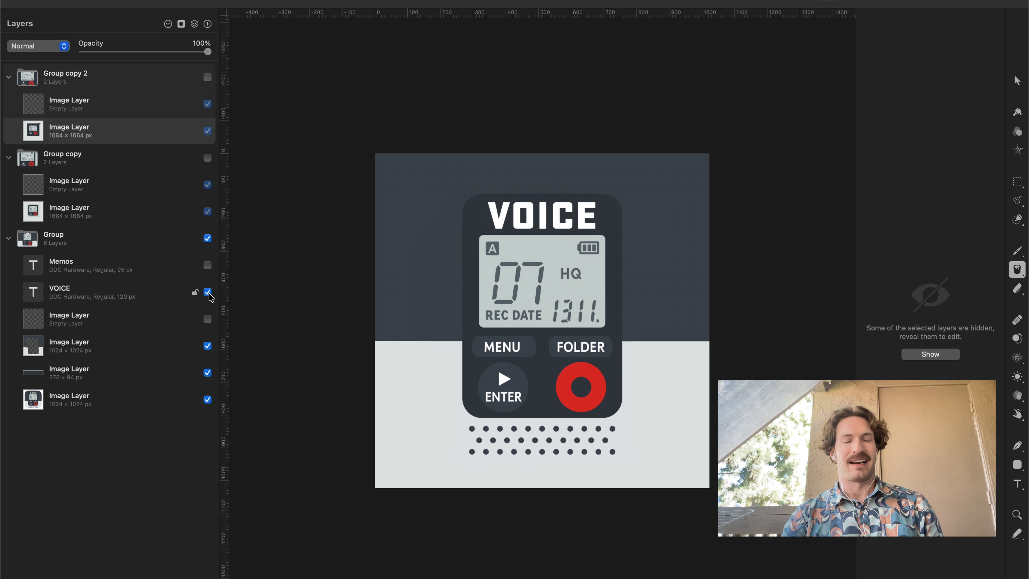
left_click(207, 292)
left_click(207, 266)
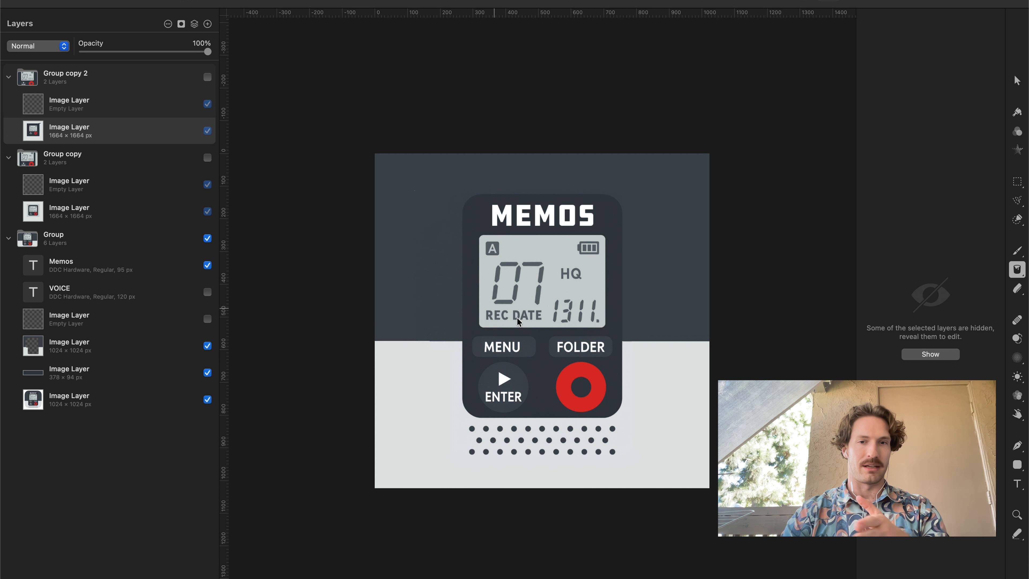
Compare the Group copy icon variant with the MEMOS version by toggling its visibility, and show Group copy 2.
left_click(208, 158)
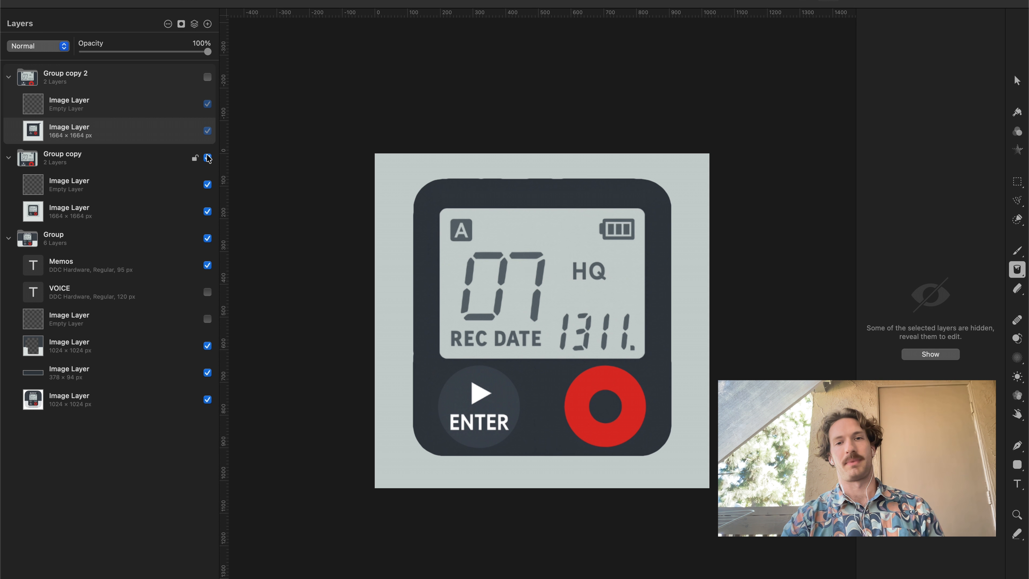
left_click(208, 157)
left_click(208, 158)
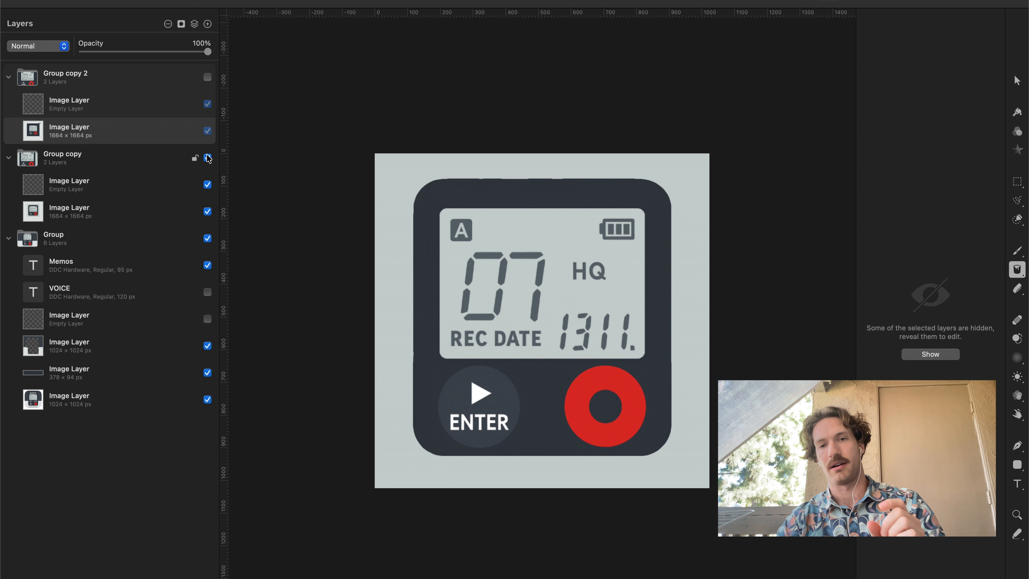
left_click(207, 158)
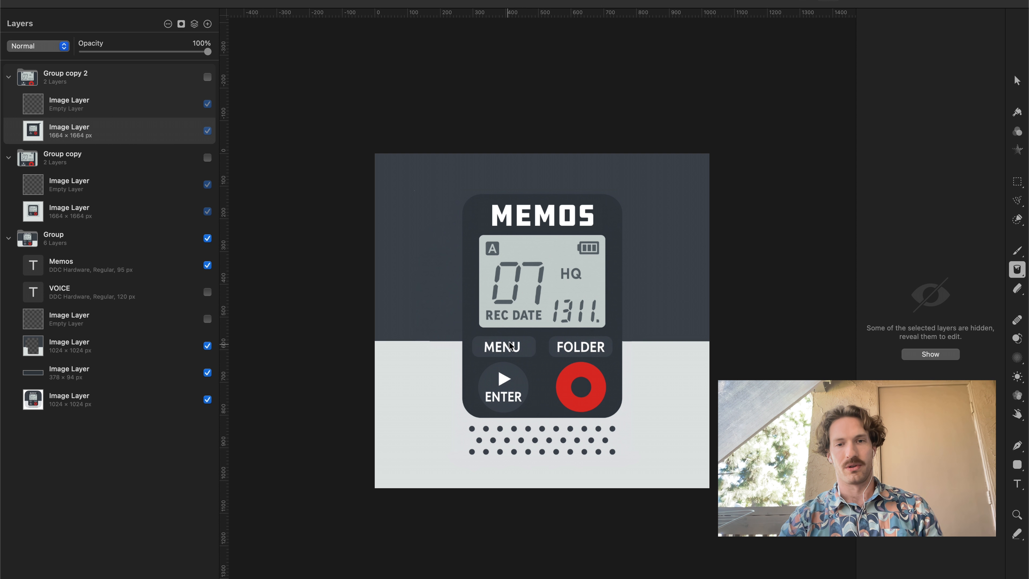
left_click(207, 157)
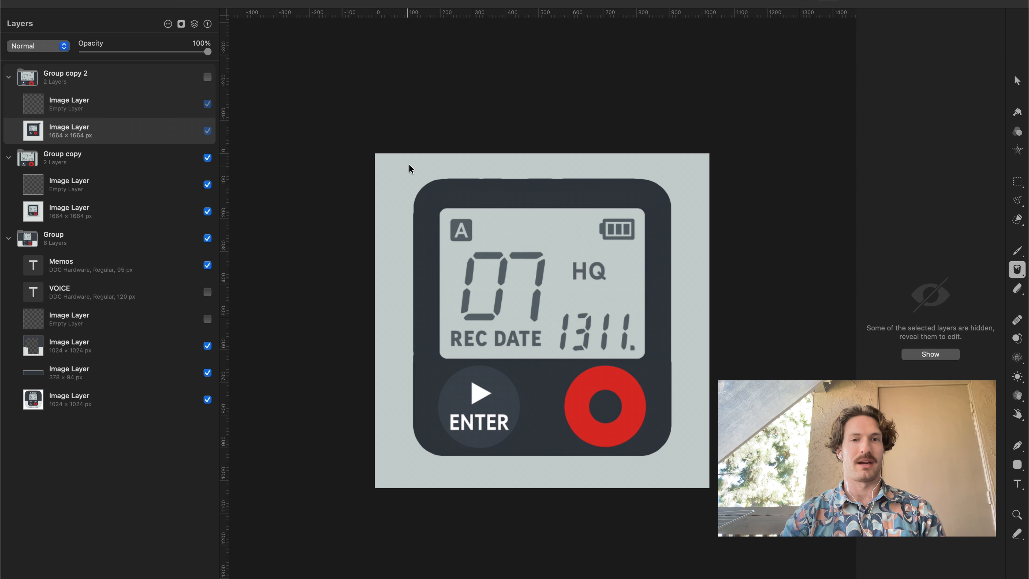
left_click(207, 77)
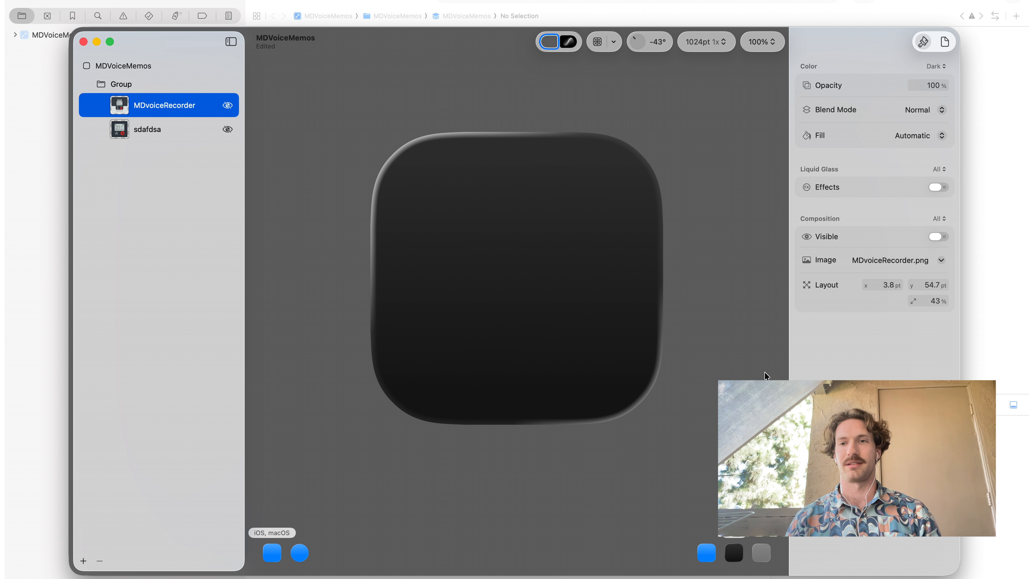
In Icon Composer, make the MDvoiceRecorder layer visible and preview the icon on the red-and-blue wave background.
left_click(228, 105)
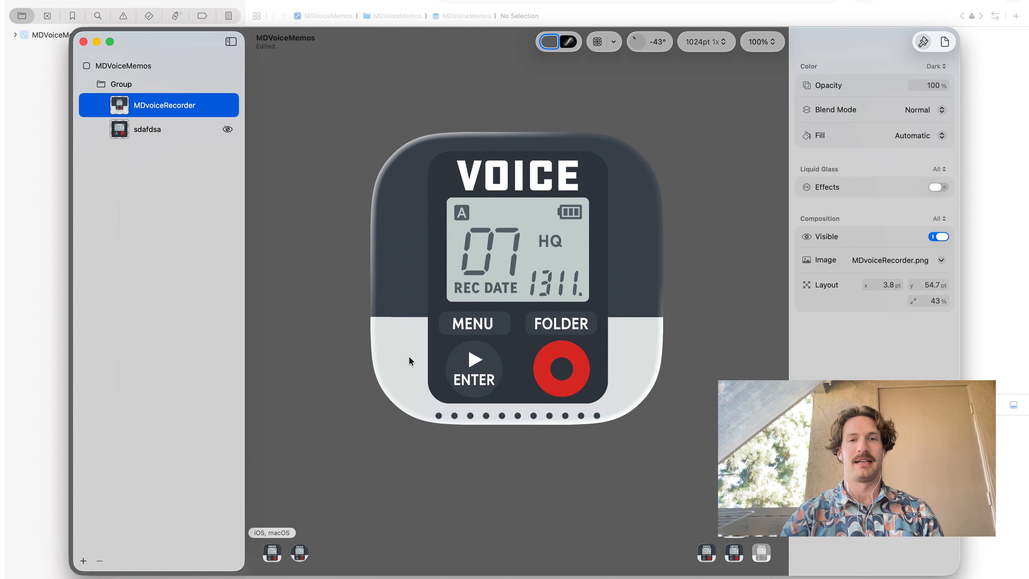
scroll(522, 346, "down", 5)
scroll(526, 347, "down", 5)
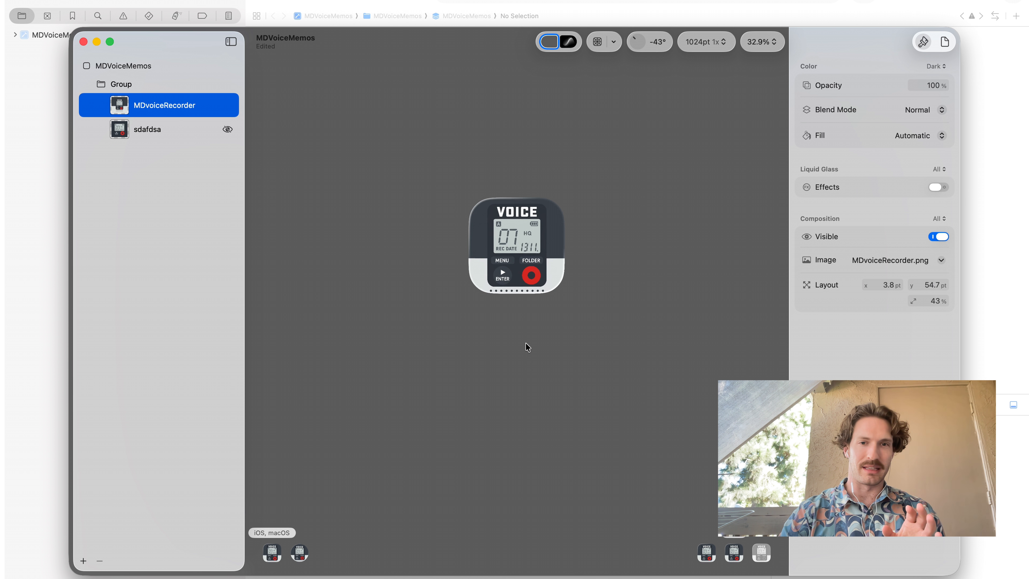
left_click(569, 41)
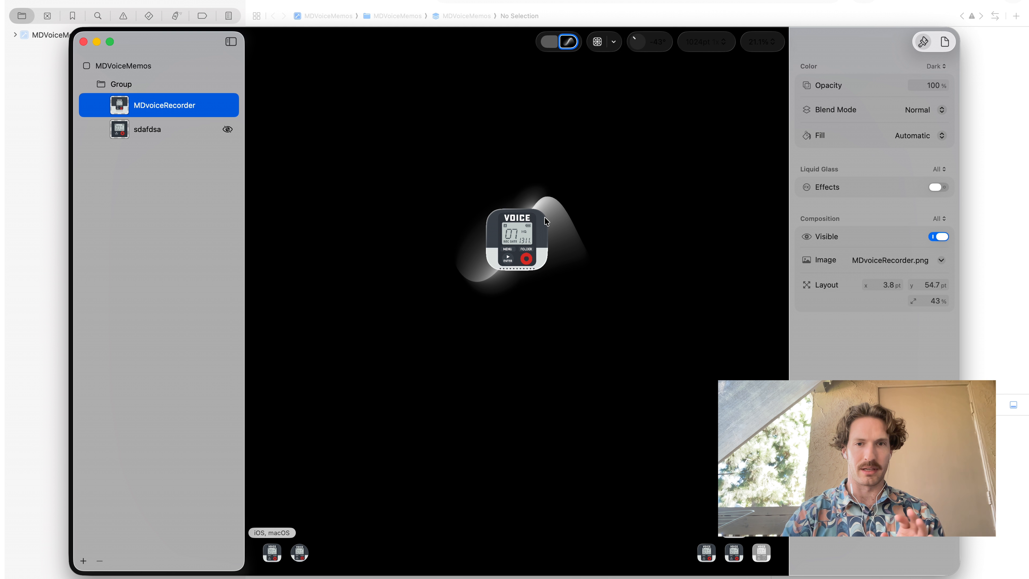
left_click(569, 41)
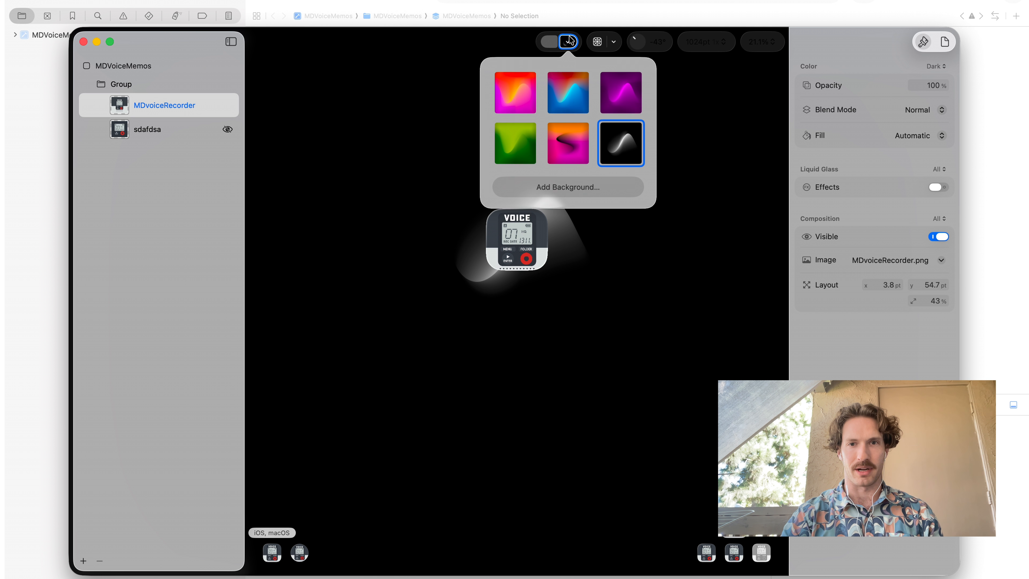
left_click(568, 92)
left_click(412, 94)
Hide the MDvoiceRecorder layer and show sdafdsa instead, trying its Liquid Glass effects on and off.
left_click(228, 106)
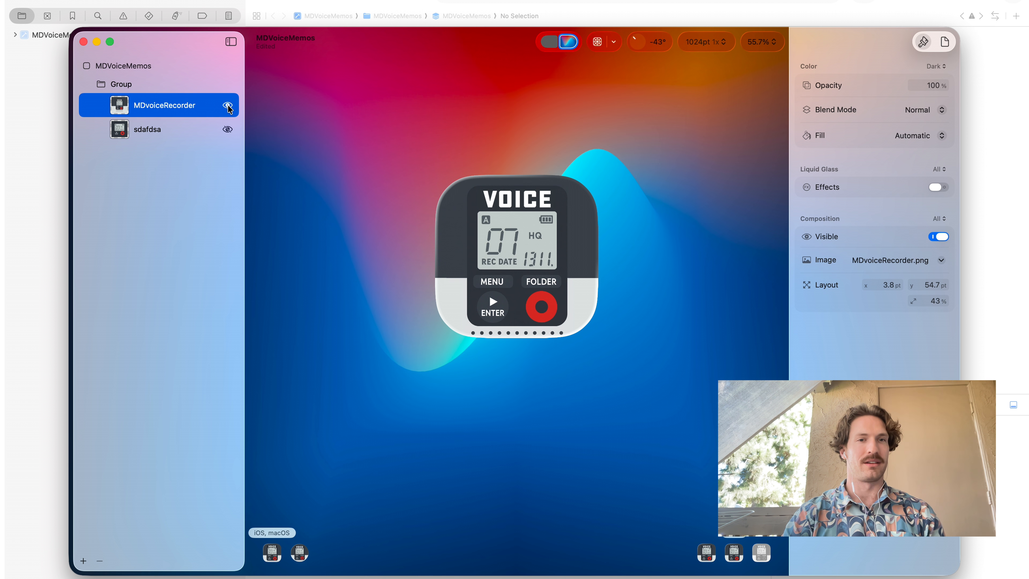
left_click(228, 129)
scroll(551, 283, "down", 10)
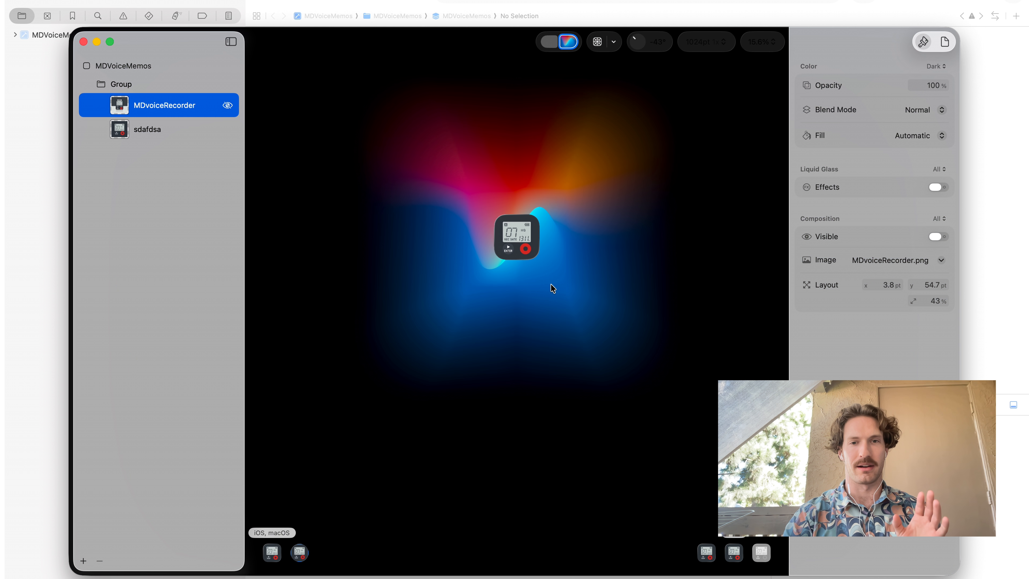
scroll(543, 266, "up", 10)
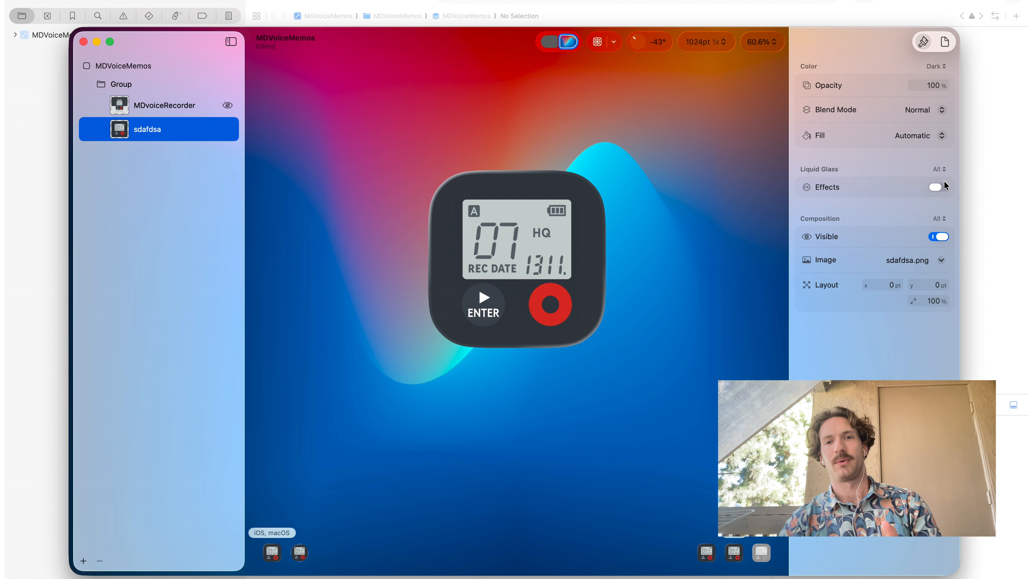
left_click(945, 187)
left_click(943, 188)
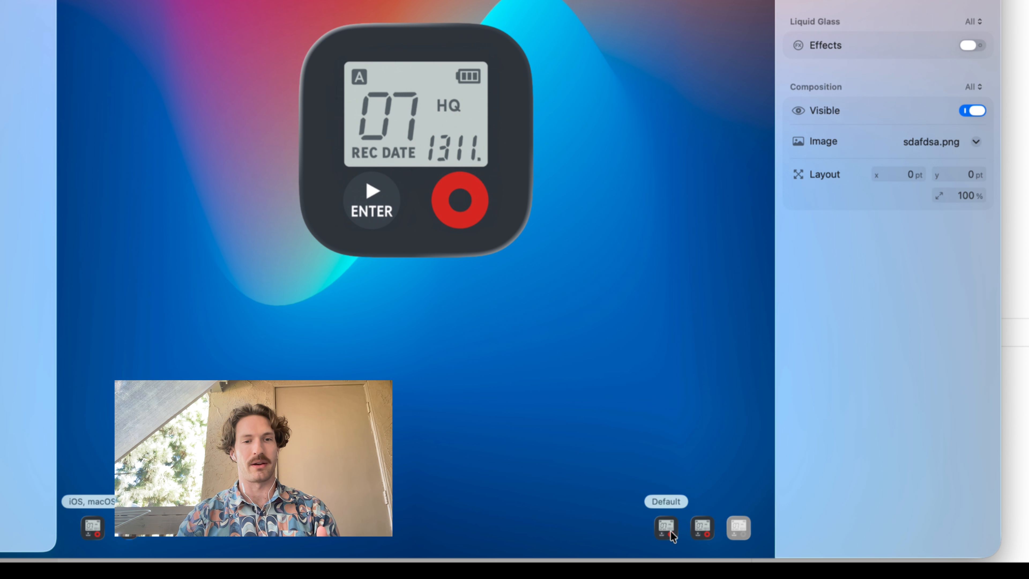
Preview the Dark and Mono appearances, give the light Mono icon a purple tint, and return to the Default appearance.
left_click(700, 530)
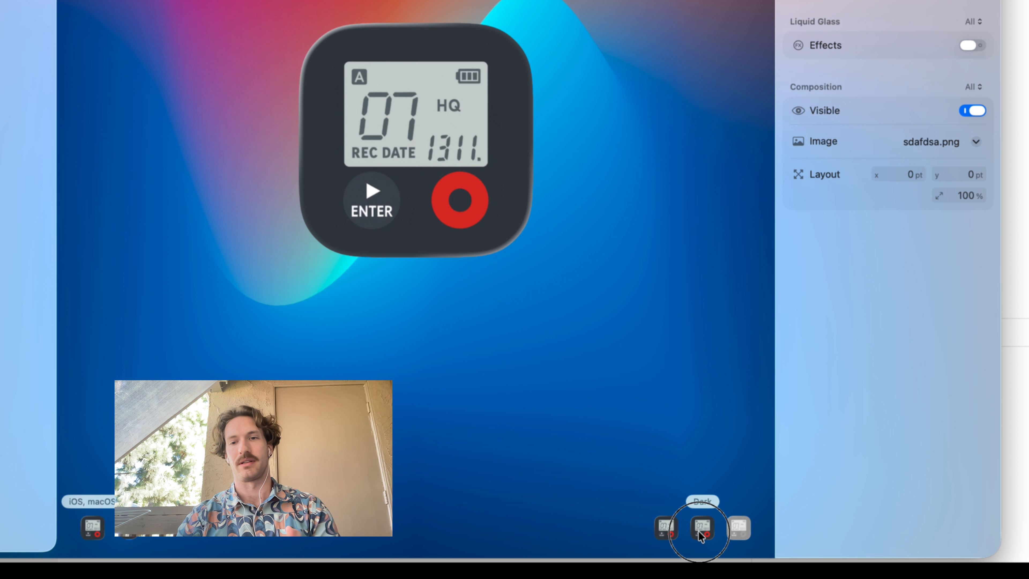
left_click(738, 533)
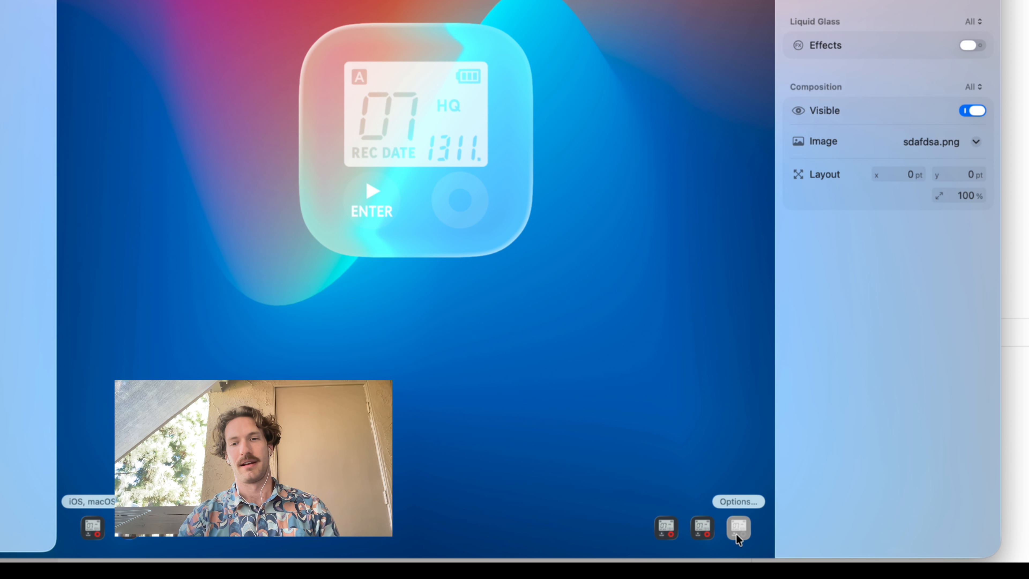
left_click(737, 529)
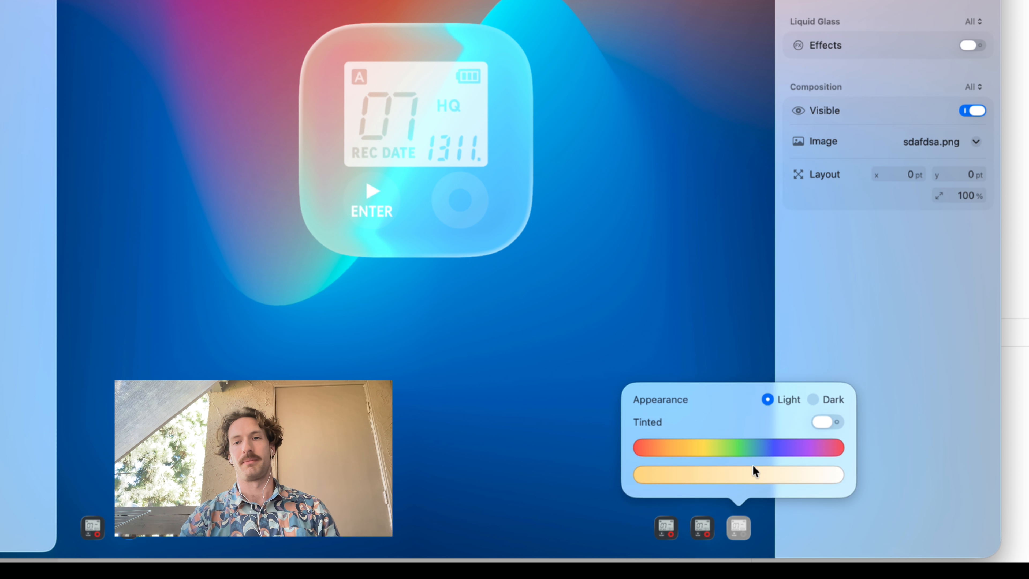
left_click(825, 422)
left_click_drag(691, 448, 780, 449)
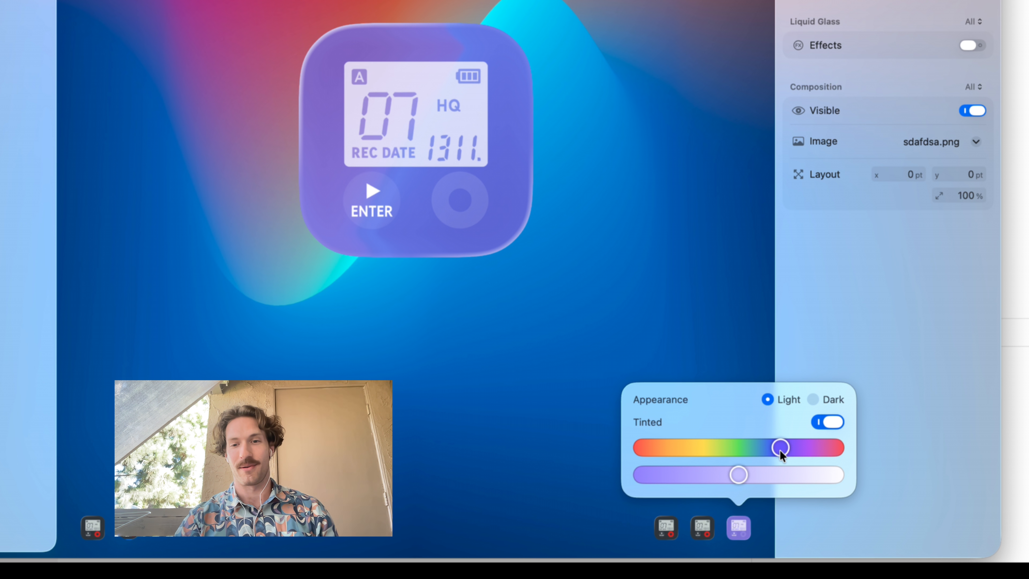
left_click(666, 522)
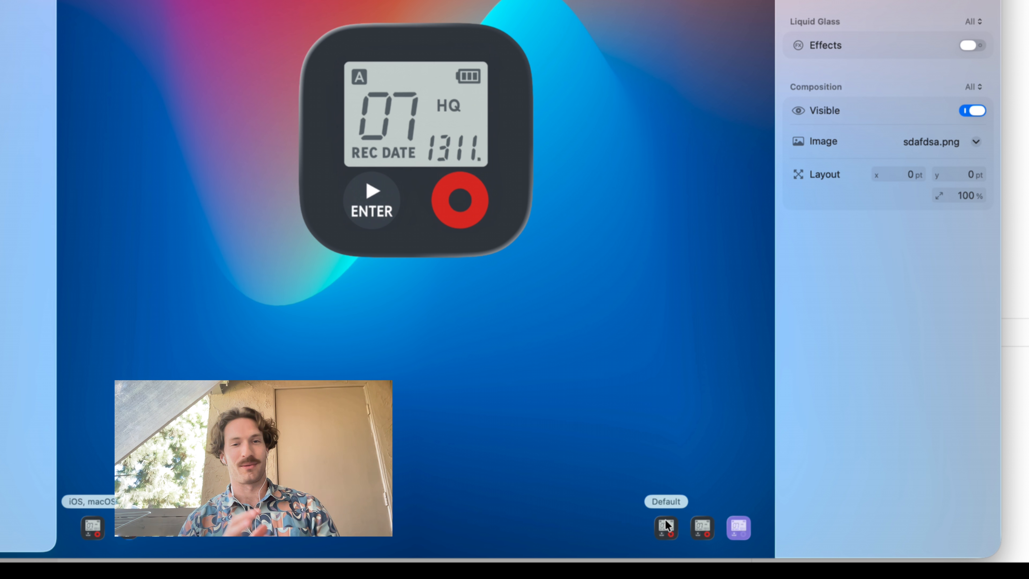